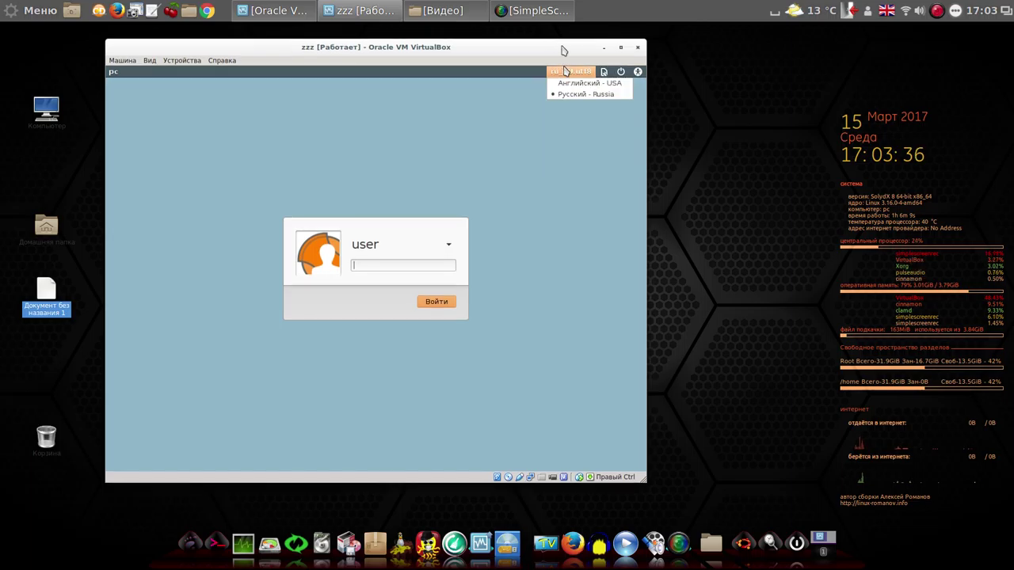
pyautogui.click(604, 47)
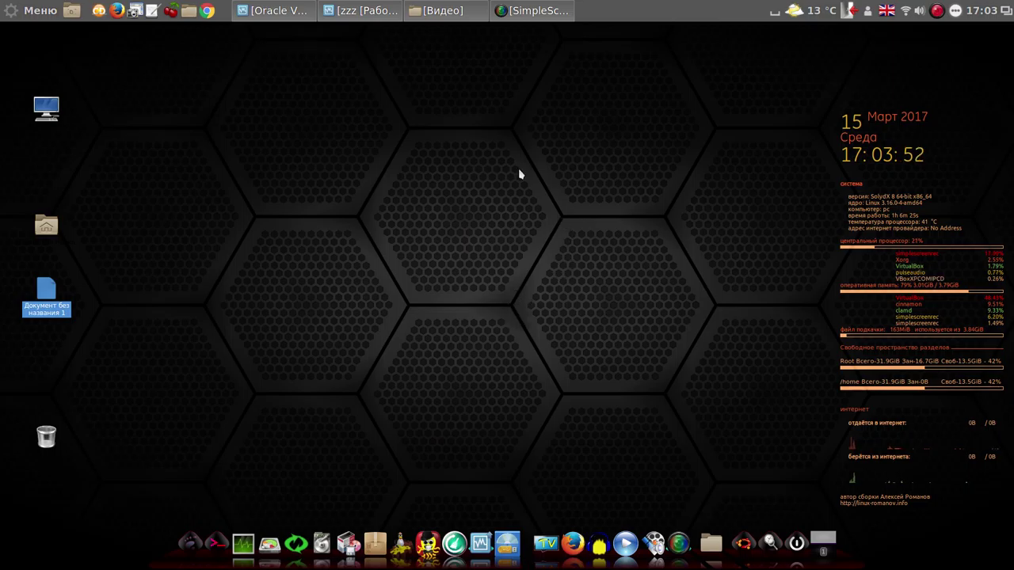
pyautogui.click(361, 11)
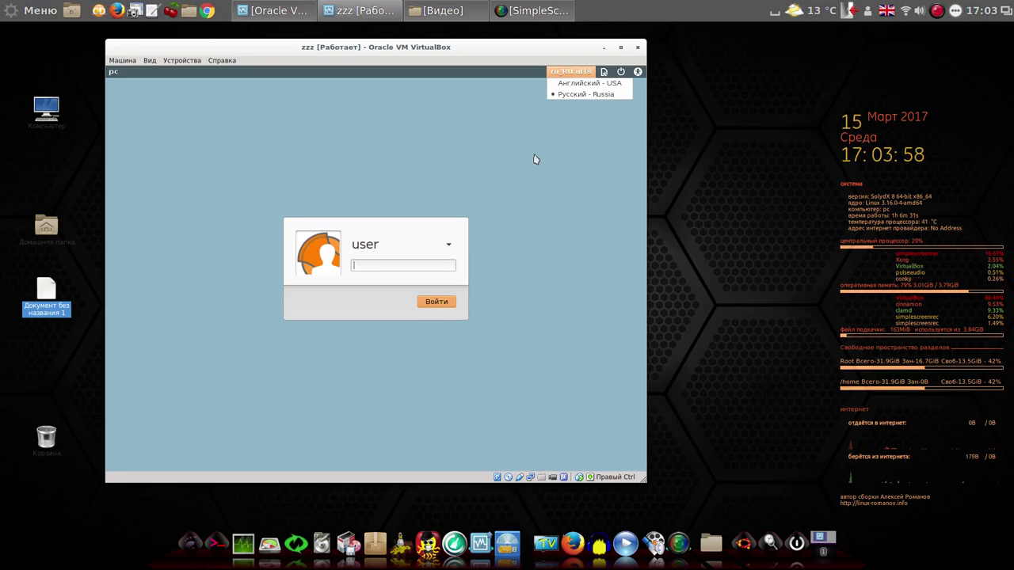
# Step: Choose the GNOME session on the virtual machine's login screen and log in with the account password
pyautogui.click(617, 73)
pyautogui.click(603, 72)
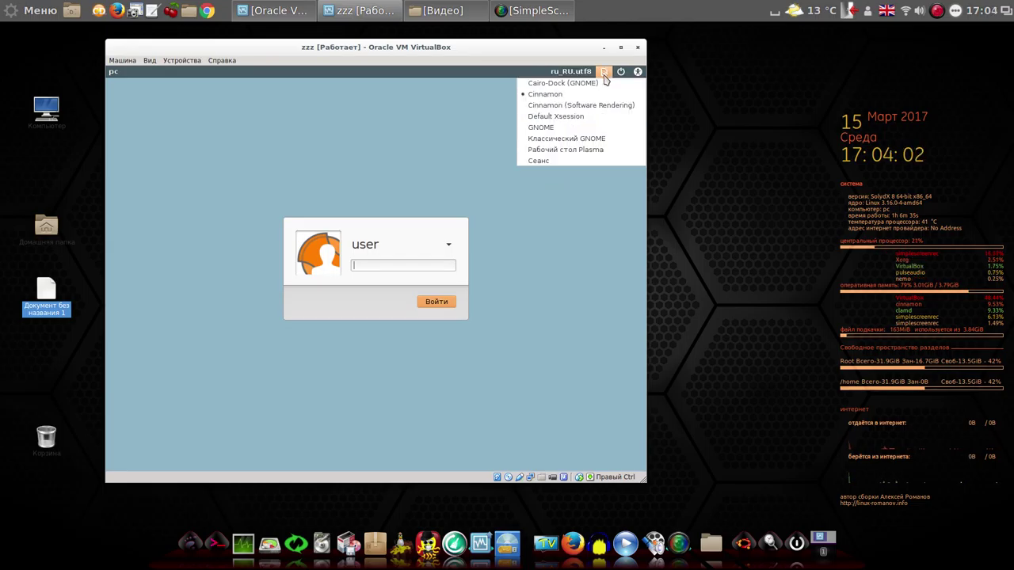
pyautogui.click(567, 128)
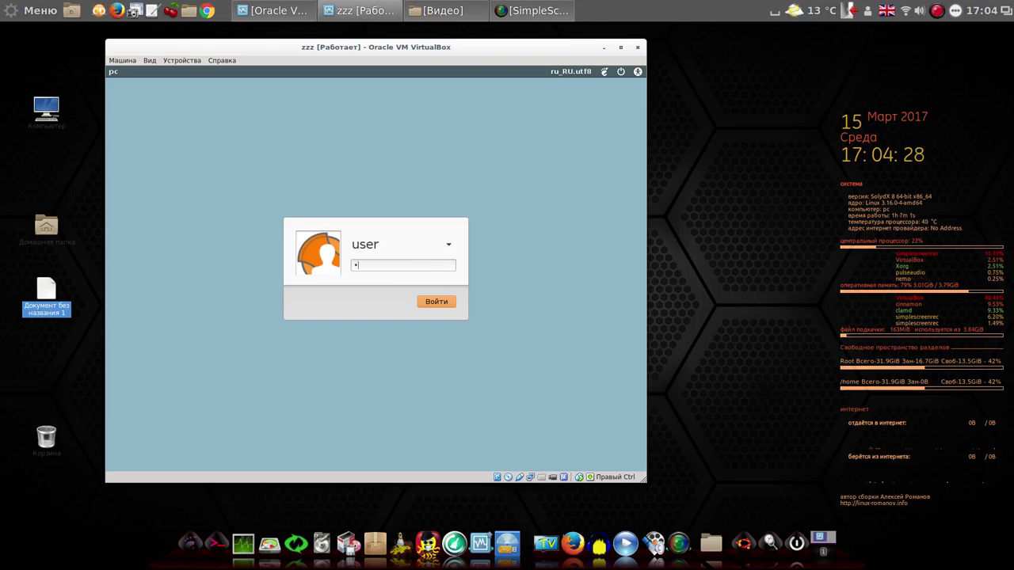
pyautogui.click(434, 303)
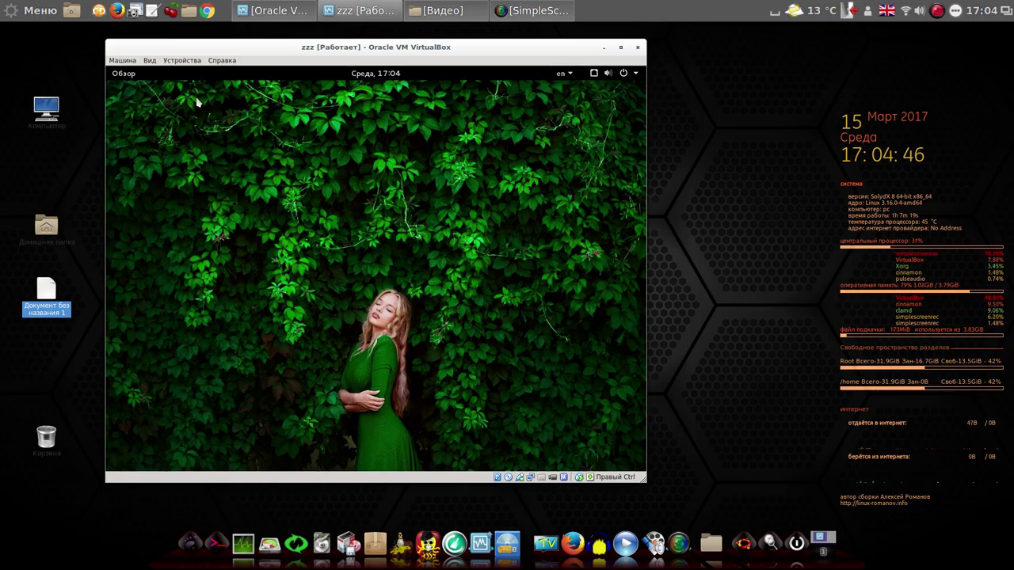
# Step: Open the GNOME application grid from the activities overview and look through its pages of installed programs
pyautogui.click(123, 74)
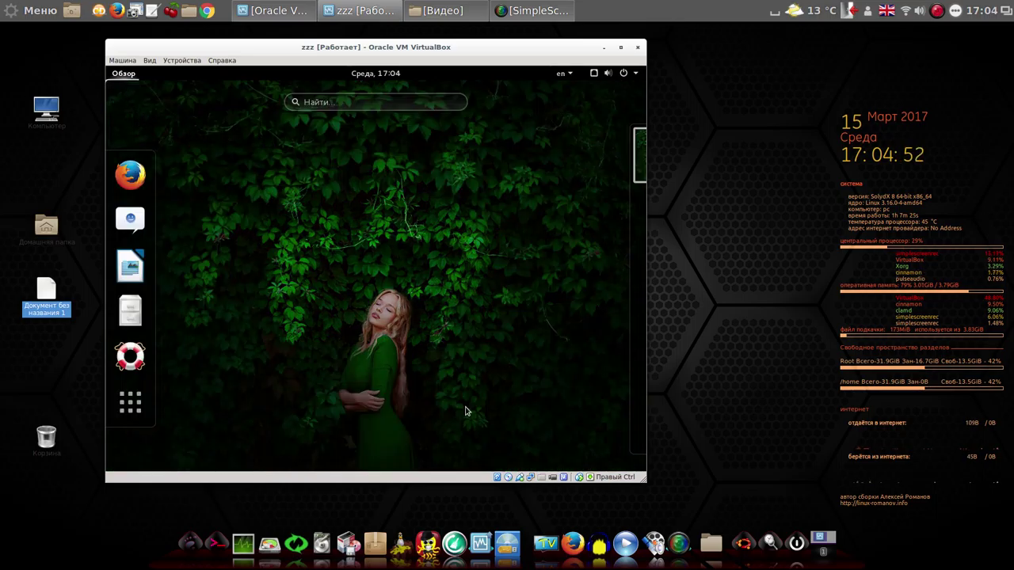
pyautogui.click(135, 408)
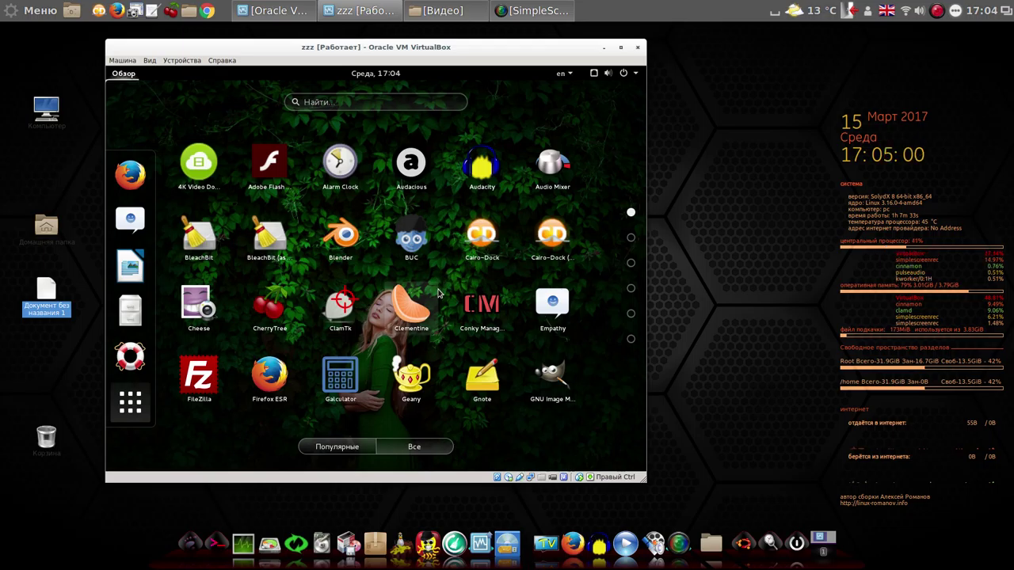
pyautogui.scroll(-5, 438, 293)
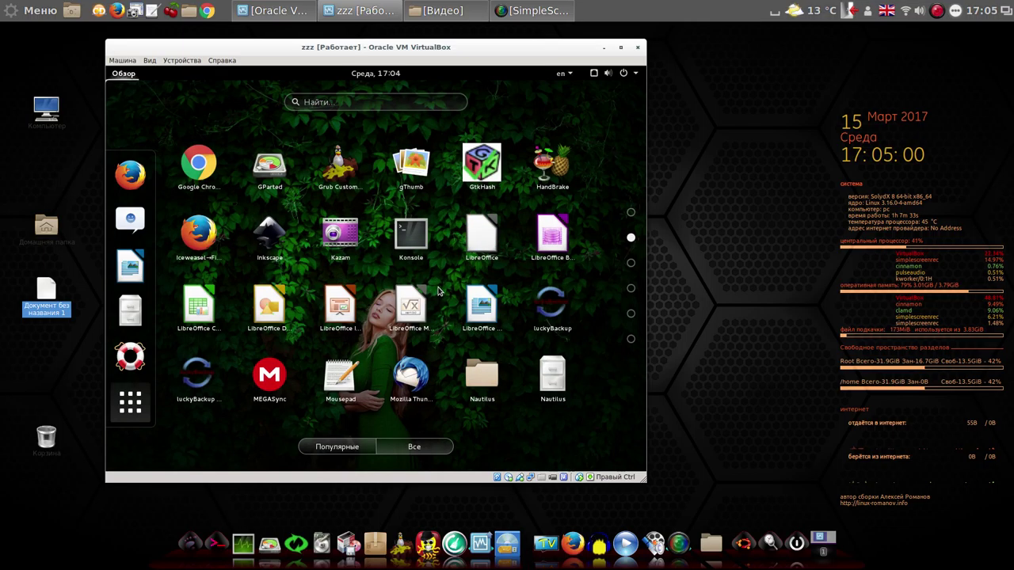
pyautogui.click(631, 313)
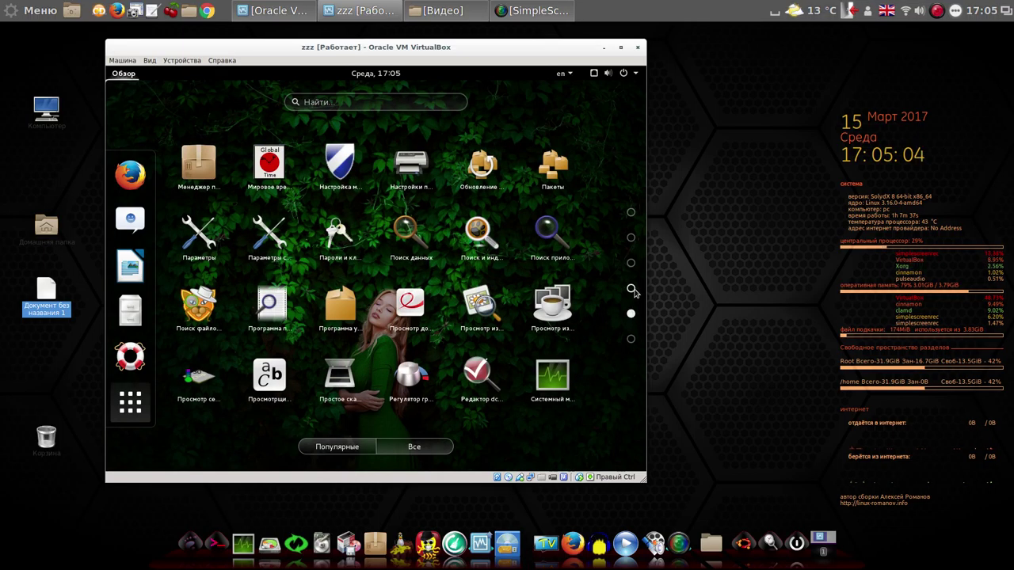
pyautogui.click(632, 288)
pyautogui.click(631, 263)
pyautogui.click(631, 237)
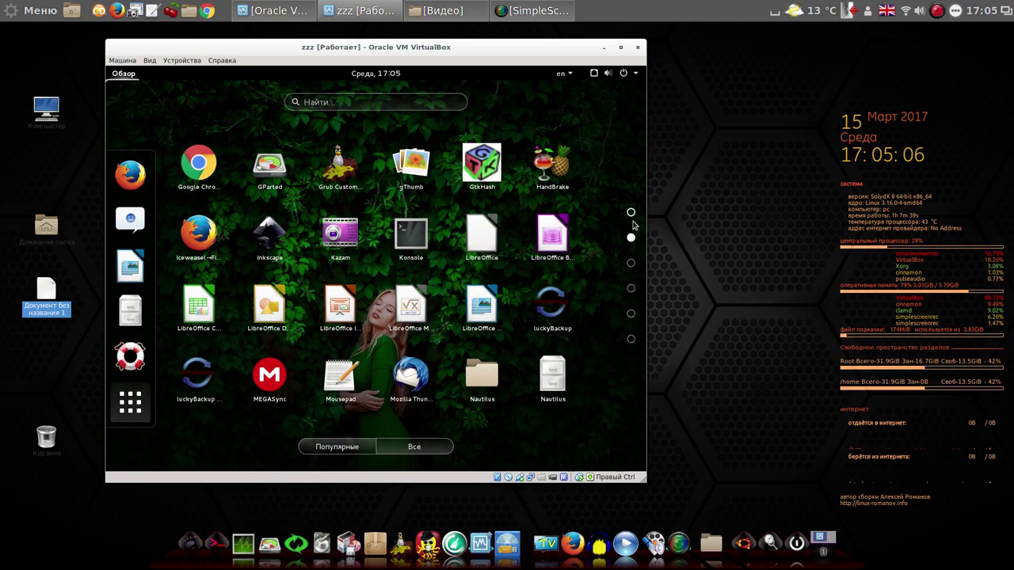
pyautogui.click(631, 213)
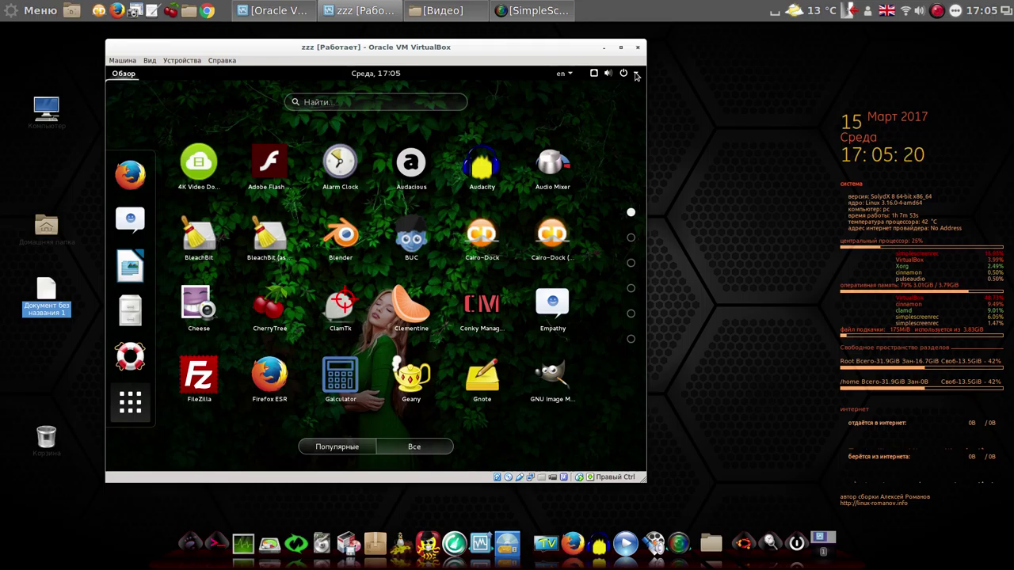
# Step: Log the current user out of the GNOME session and confirm ending it
pyautogui.click(635, 74)
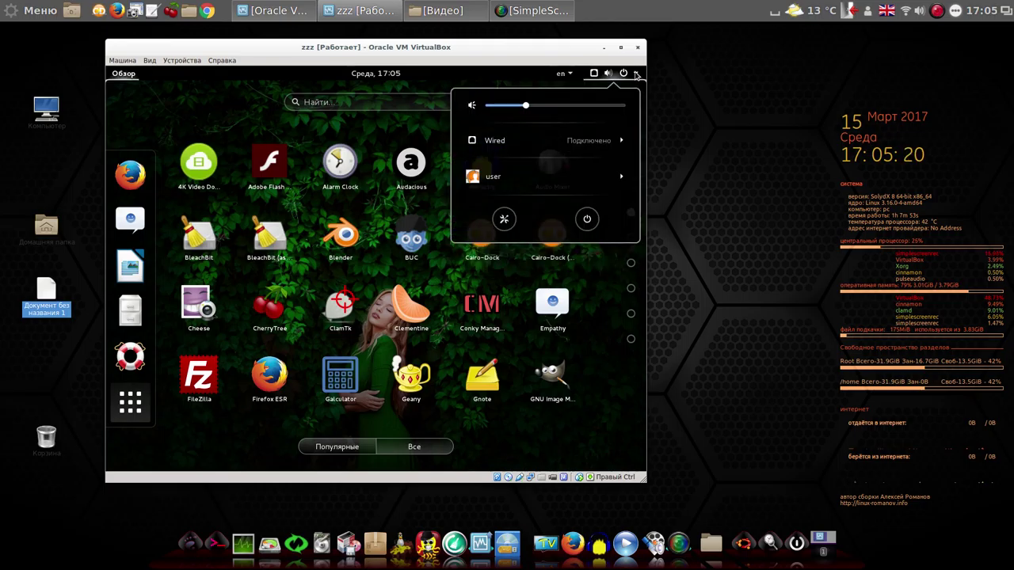
pyautogui.click(595, 181)
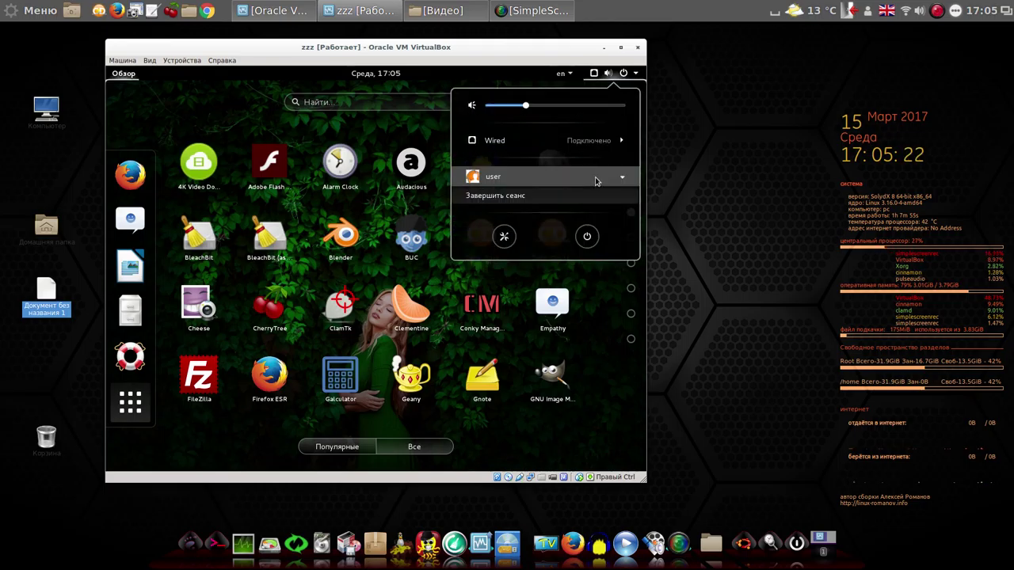
pyautogui.click(511, 201)
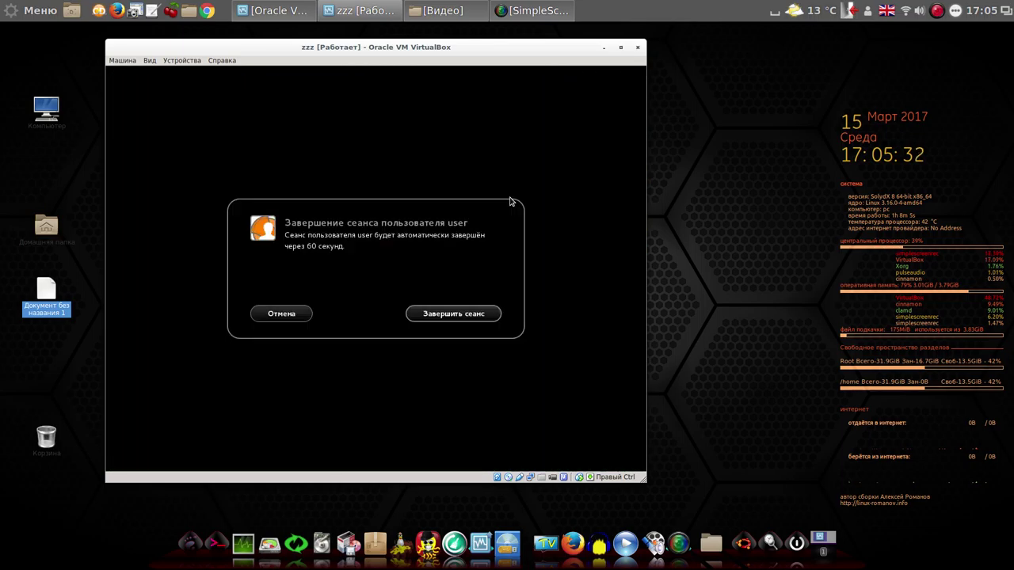
pyautogui.click(443, 316)
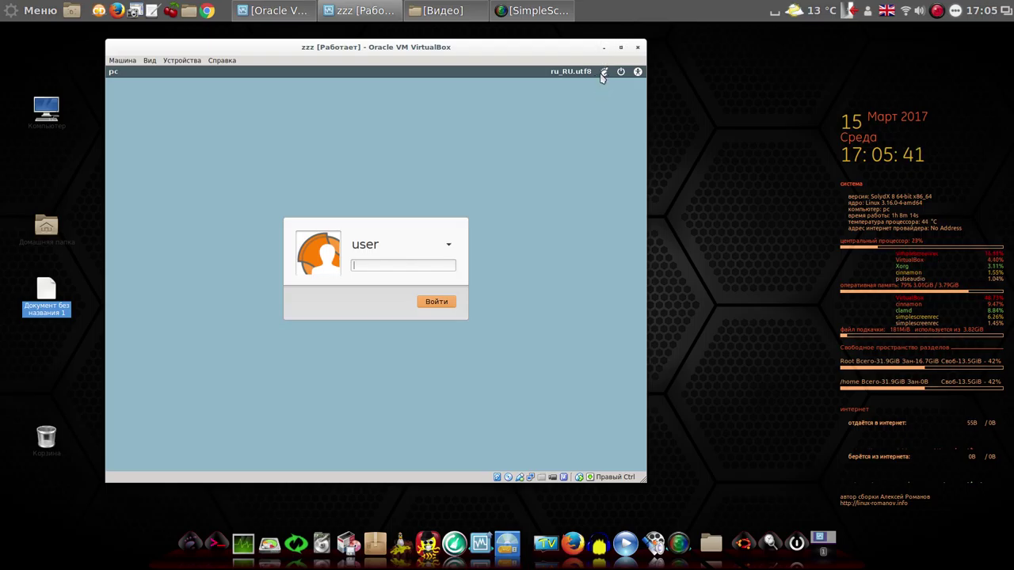
# Step: Choose the Plasma desktop session (Рабочий стол Plasma) on the login screen and log in with the account password
pyautogui.click(606, 72)
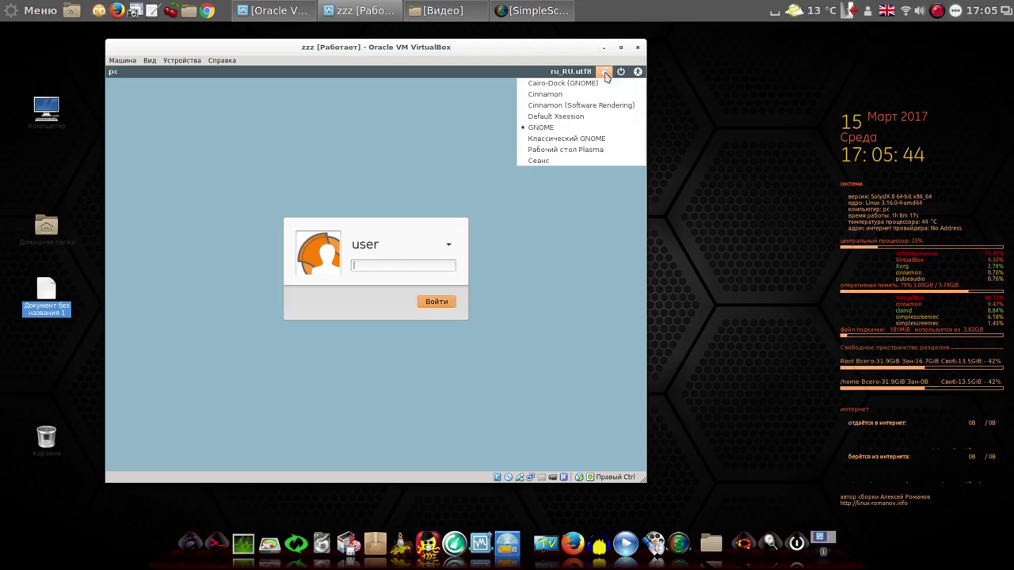
pyautogui.click(577, 149)
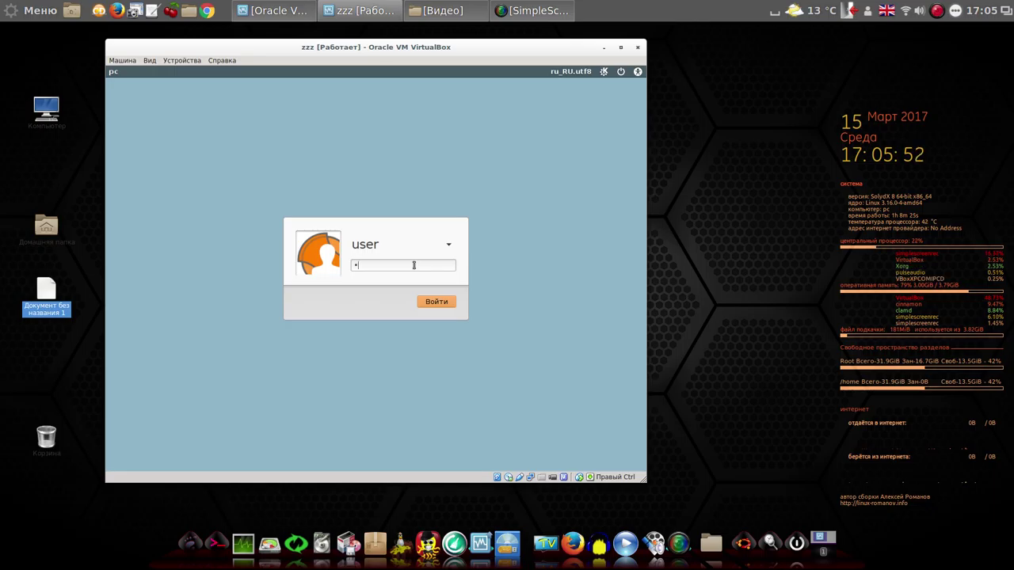
pyautogui.click(438, 302)
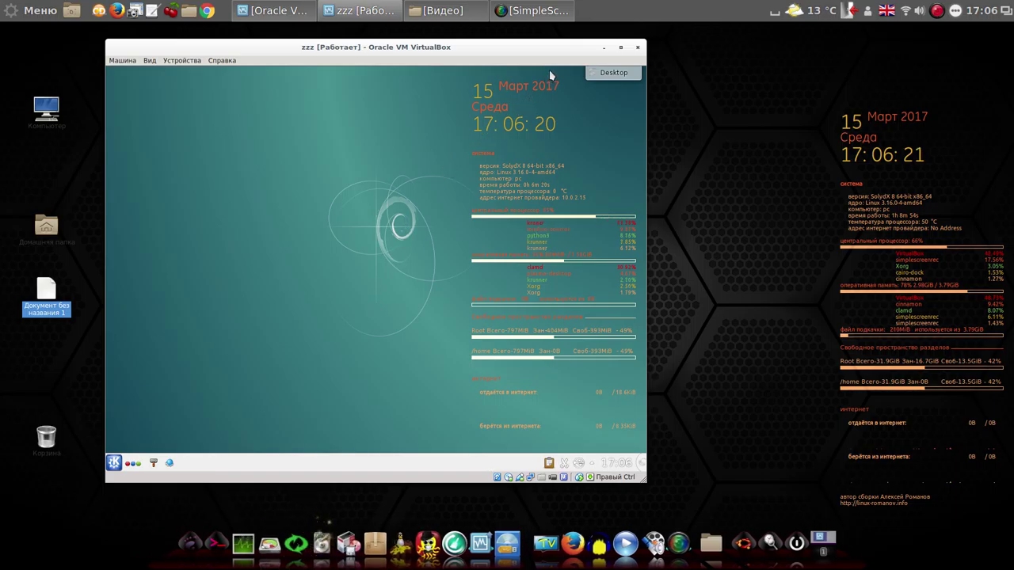
# Step: Look through the application categories in the Plasma launcher, including the Internet programs, and close the launcher
pyautogui.click(115, 462)
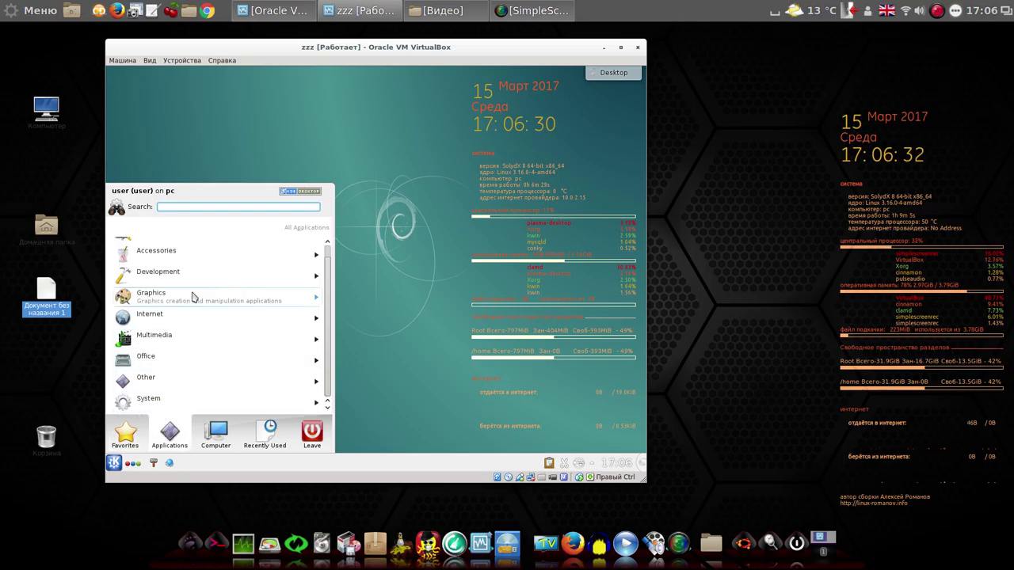
pyautogui.scroll(1, 181, 357)
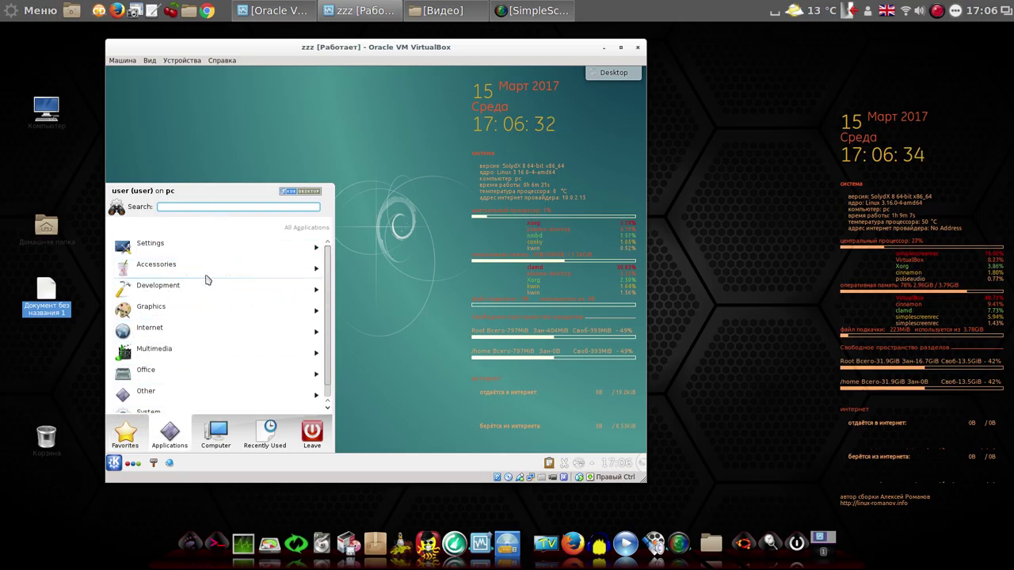
pyautogui.scroll(-1, 192, 380)
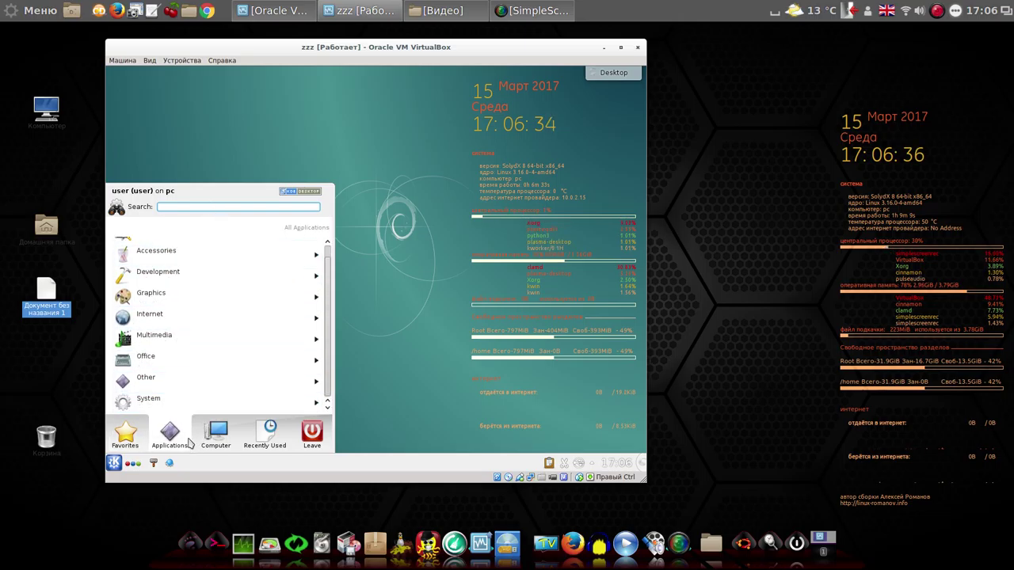
pyautogui.click(142, 440)
pyautogui.click(163, 440)
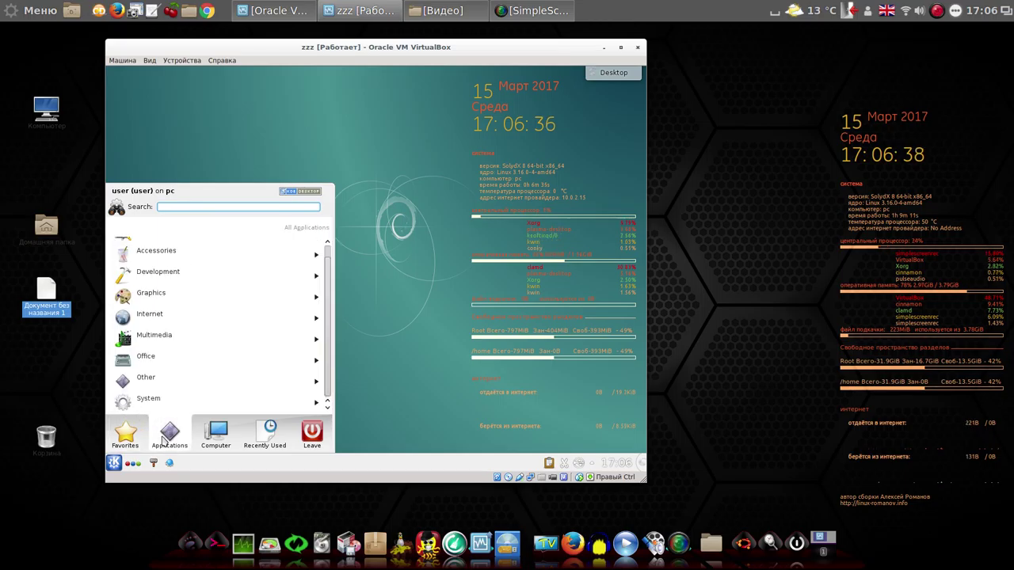
pyautogui.click(163, 318)
pyautogui.moveTo(327, 269)
pyautogui.mouseDown()
pyautogui.moveTo(319, 381)
pyautogui.moveTo(336, 251)
pyautogui.mouseUp()
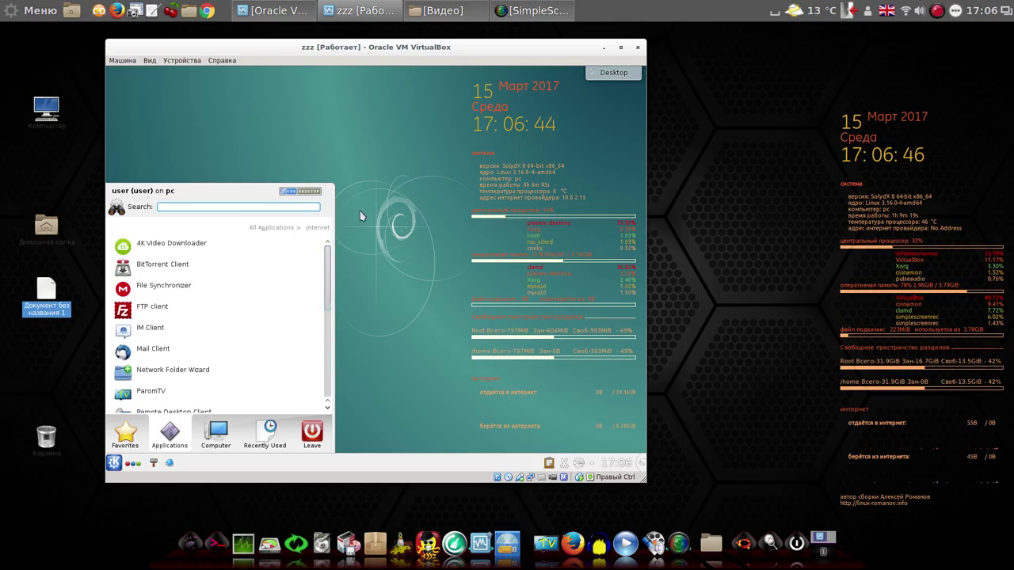
pyautogui.click(385, 184)
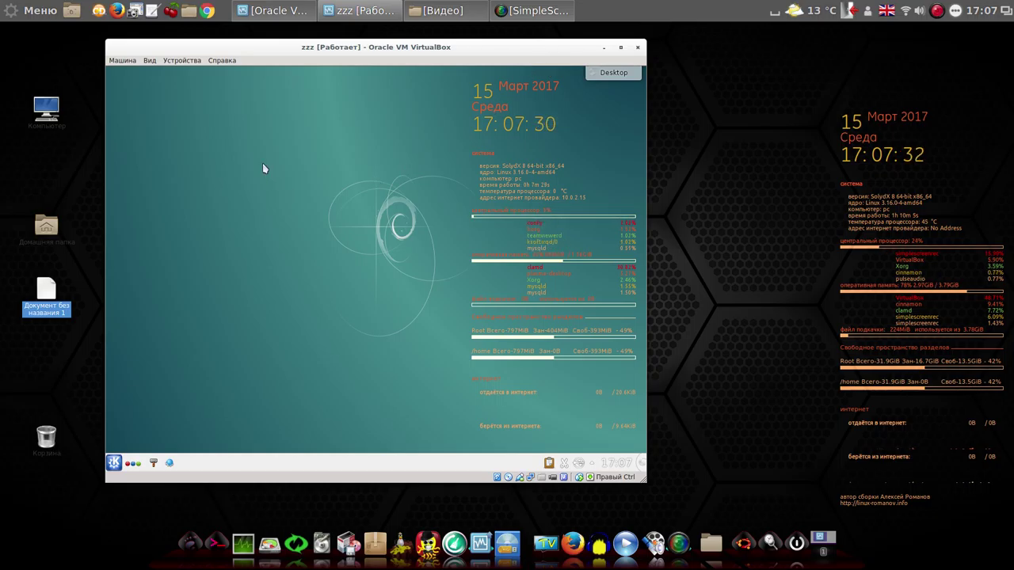
# Step: Change the Plasma desktop wallpaper to Elarun, apply it and close the desktop settings
pyautogui.rightClick(268, 138)
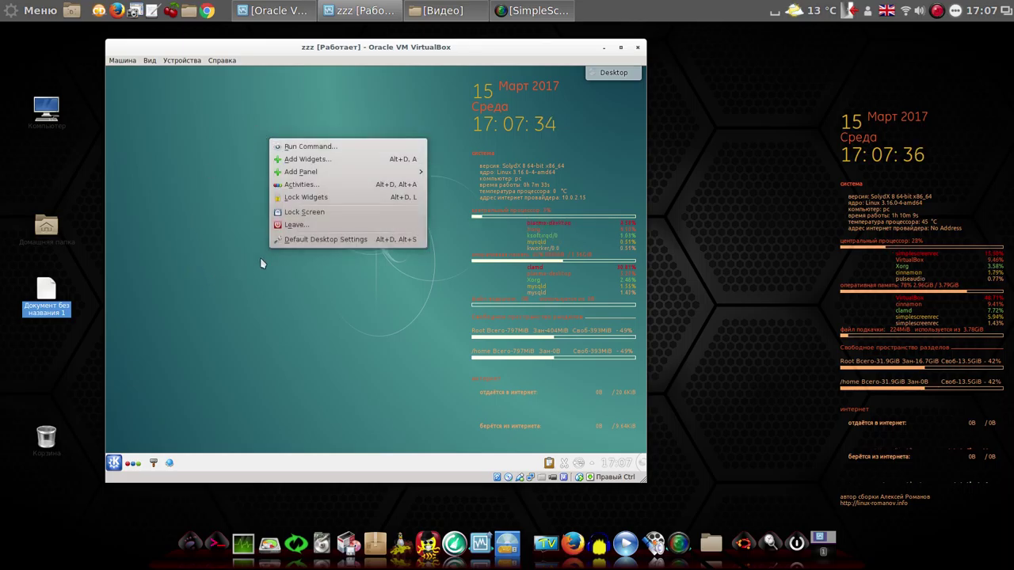
pyautogui.click(314, 240)
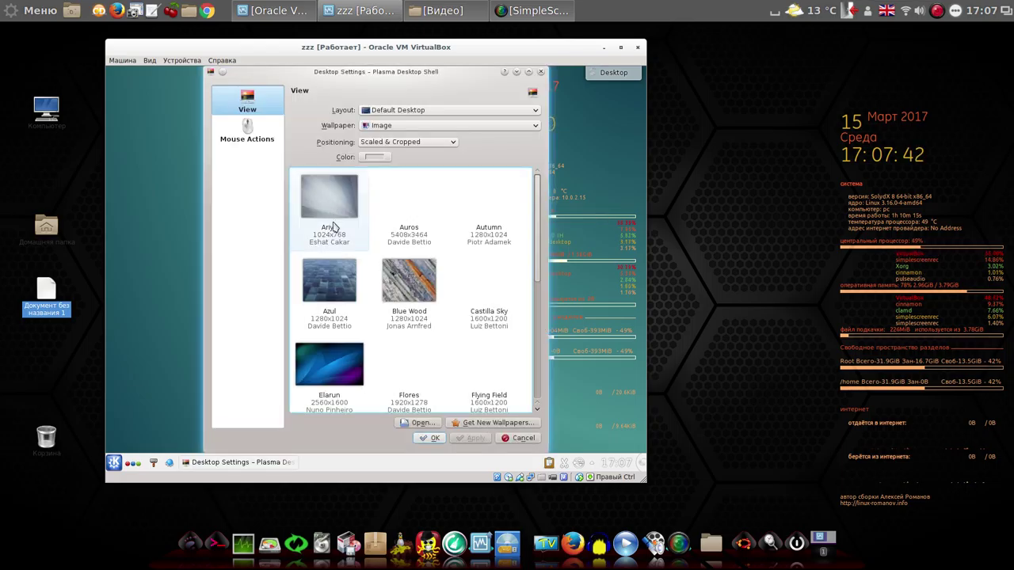
pyautogui.click(323, 374)
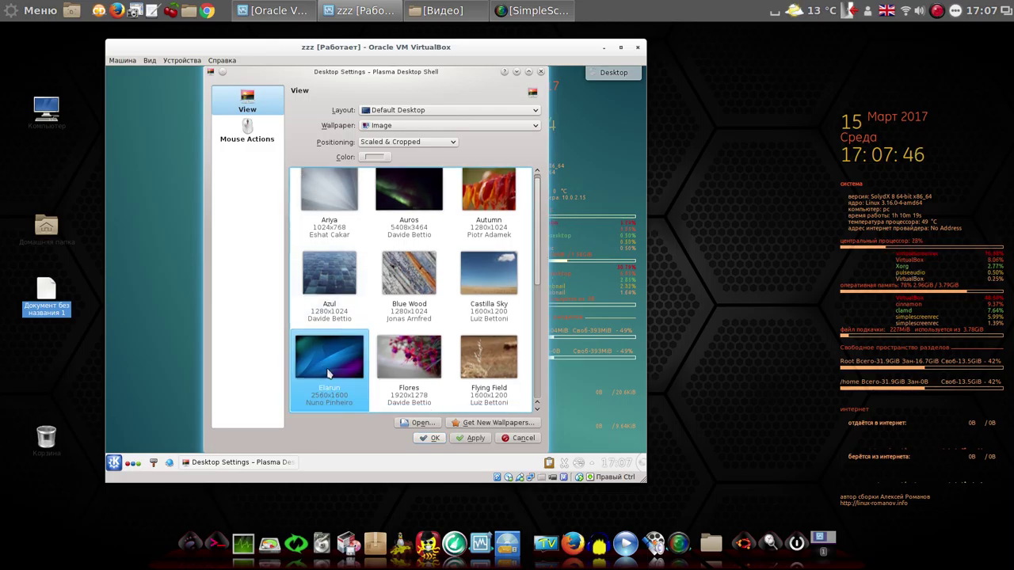
pyautogui.click(475, 437)
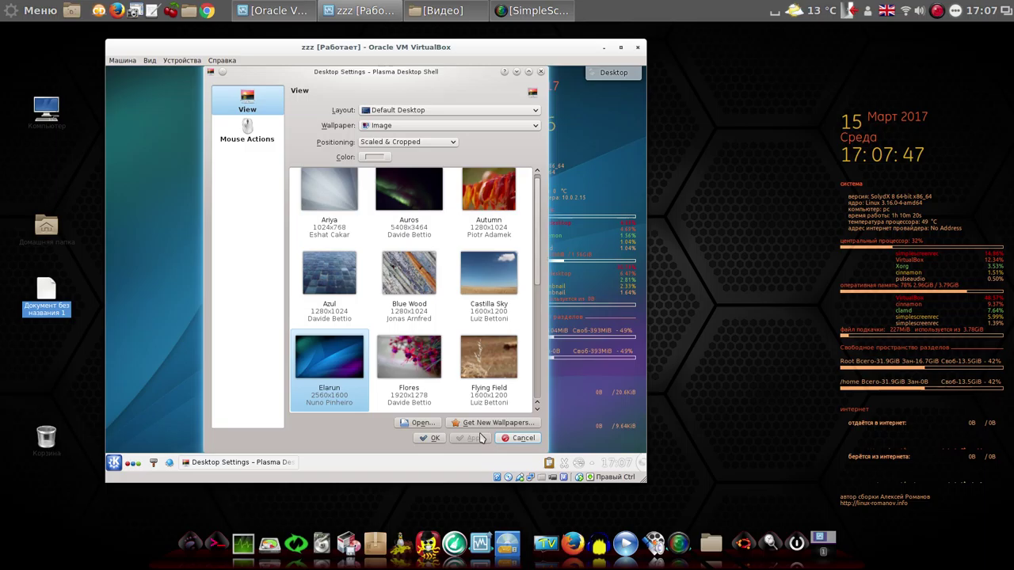
pyautogui.click(538, 73)
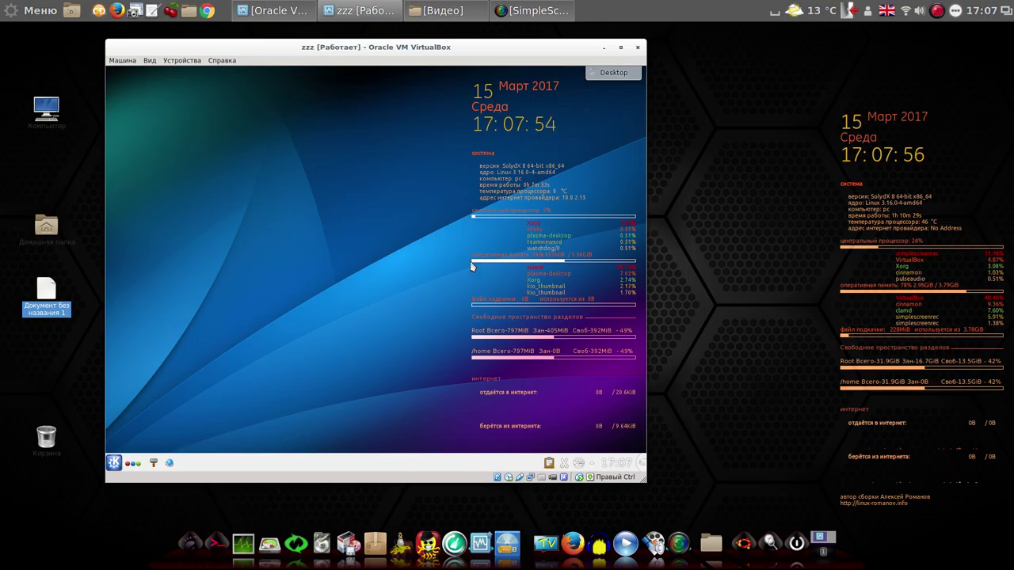
# Step: Log out of the Plasma session and confirm the logout
pyautogui.click(114, 464)
pyautogui.click(312, 432)
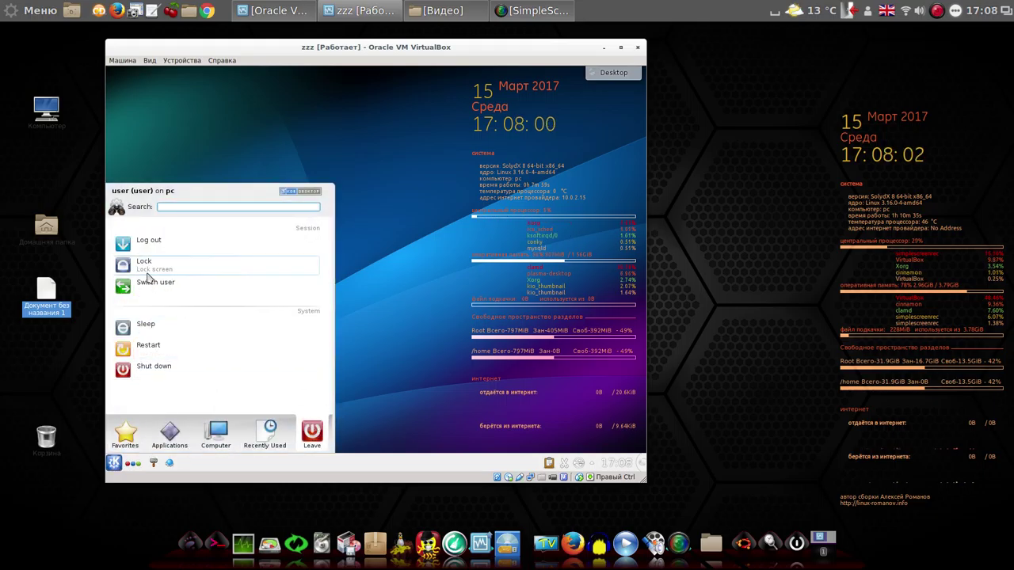
pyautogui.click(125, 245)
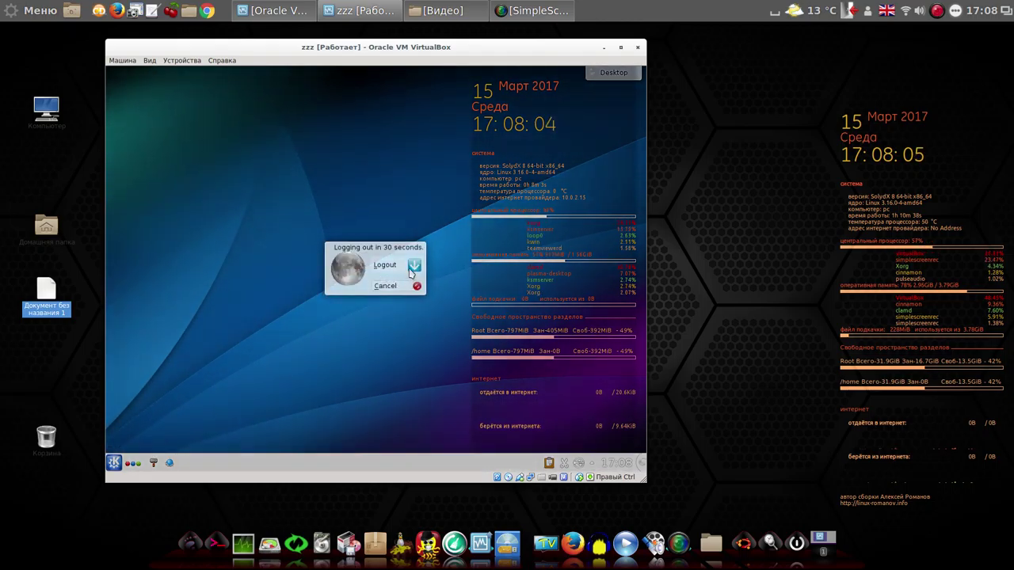
pyautogui.click(413, 264)
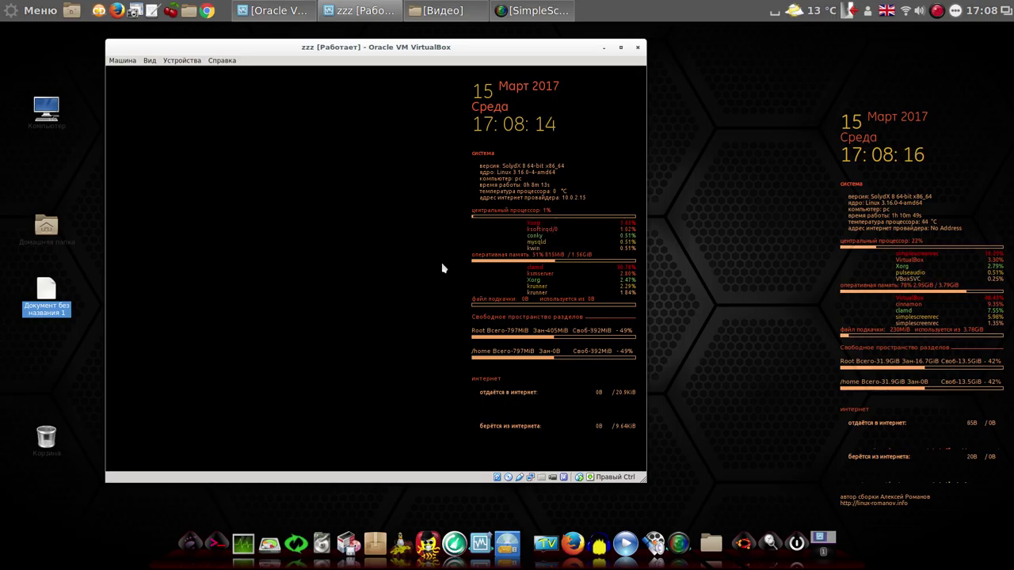
pyautogui.click(934, 12)
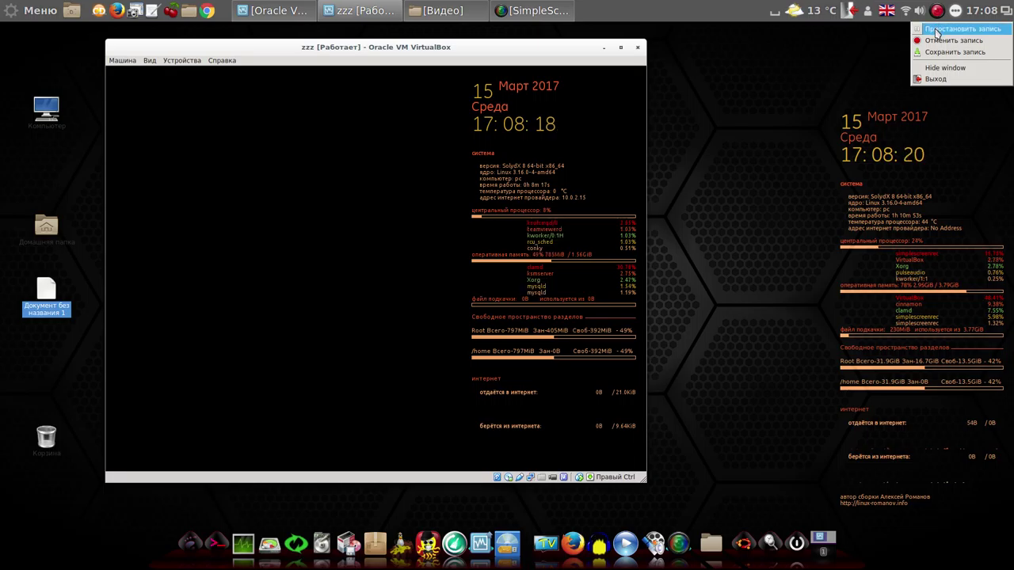
pyautogui.click(937, 29)
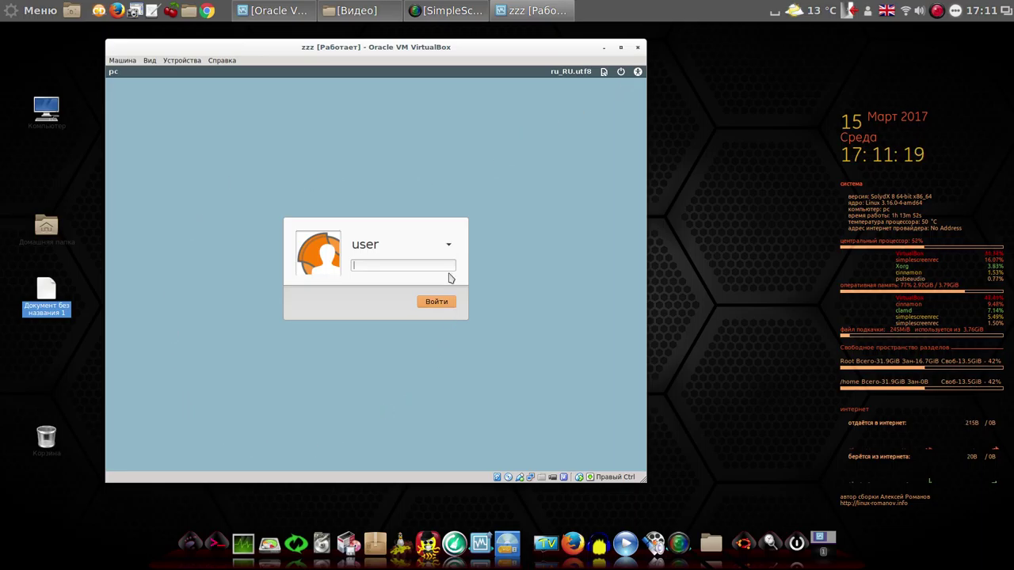
# Step: Check the available desktop sessions on the login screen, keep Cinnamon selected, and log in with the account password
pyautogui.click(603, 72)
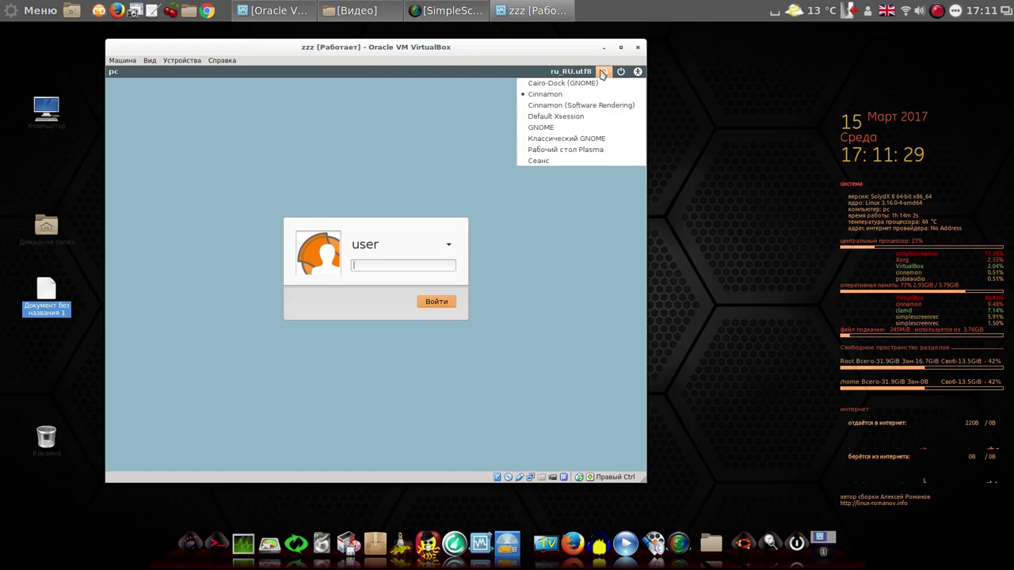
pyautogui.click(602, 72)
pyautogui.click(605, 72)
pyautogui.click(409, 265)
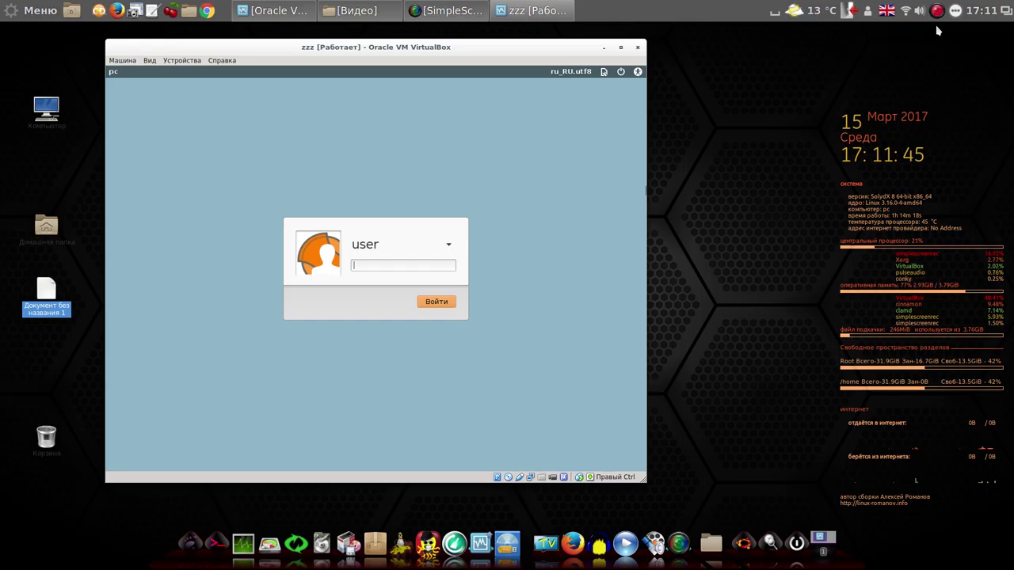
pyautogui.click(446, 301)
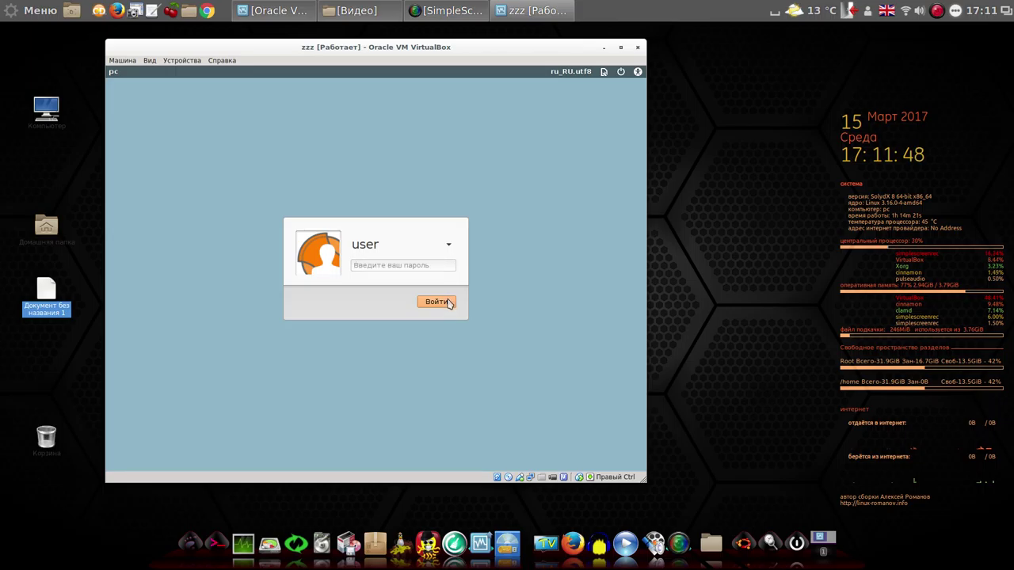
pyautogui.click(936, 11)
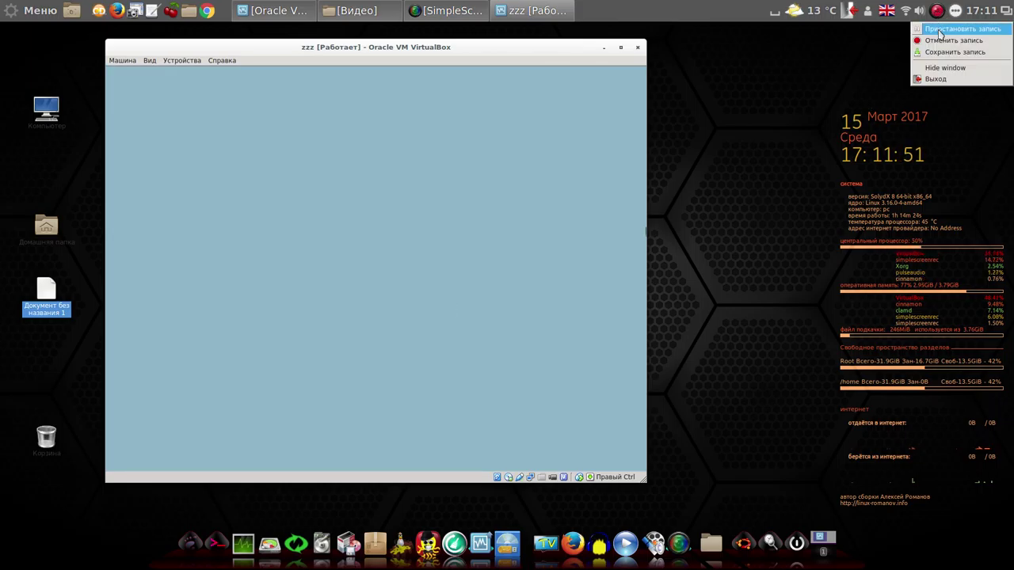
pyautogui.click(939, 30)
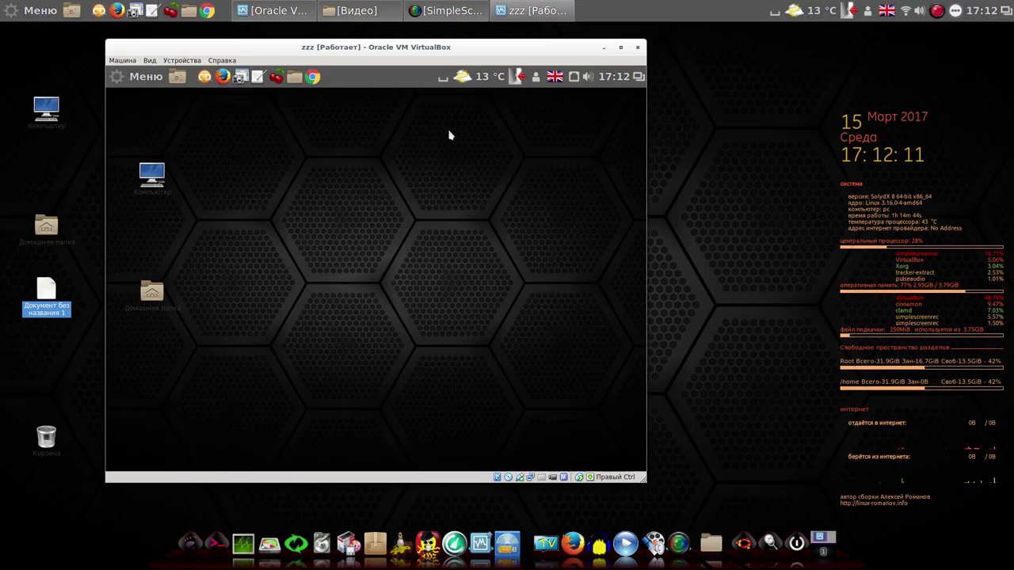
# Step: Look over the panel shortcuts and dock launchers of the Cinnamon desktop, including Systemback and Firefox ESR
pyautogui.click(206, 84)
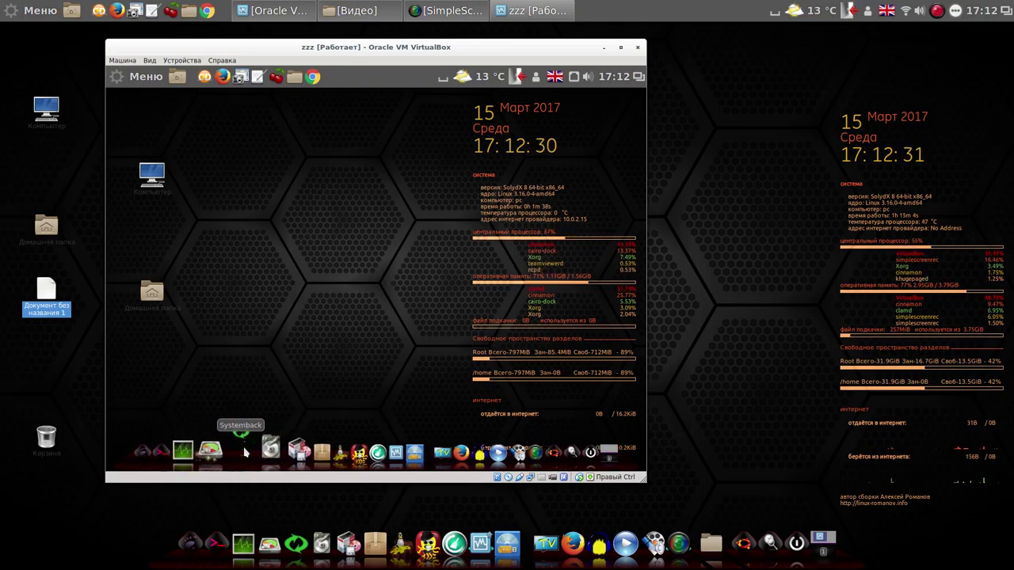
pyautogui.click(297, 457)
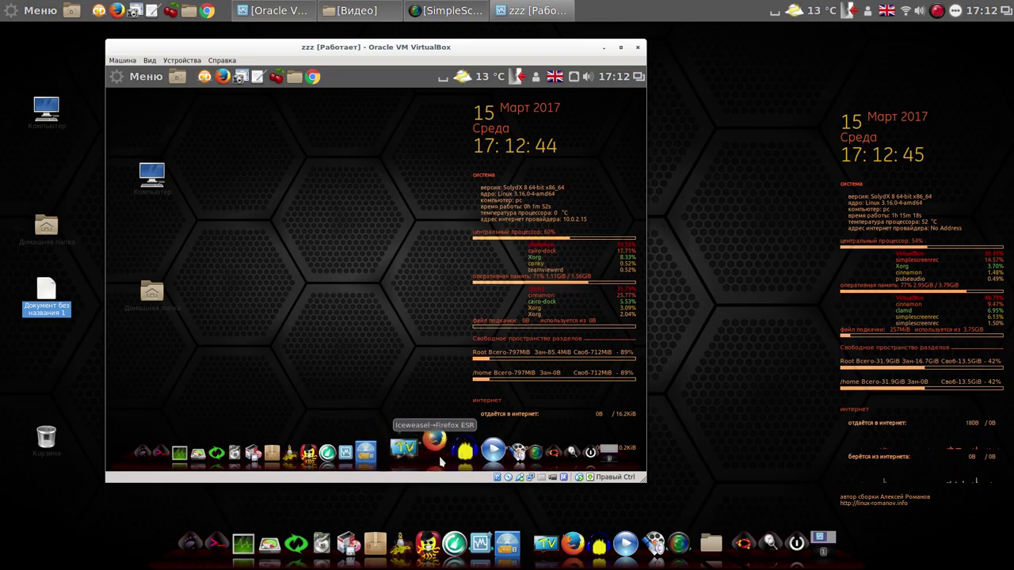
pyautogui.click(434, 445)
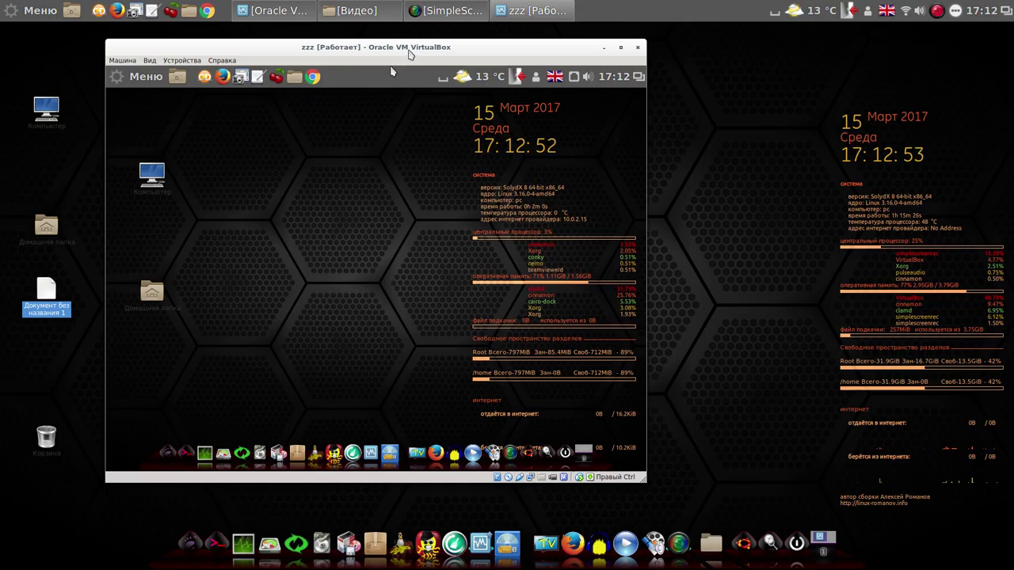
# Step: Move the virtual machine window to the left edge of the host desktop and point out the qt5-fsarchiver launcher in the guest's dock
pyautogui.moveTo(409, 53); pyautogui.dragTo(315, 48)
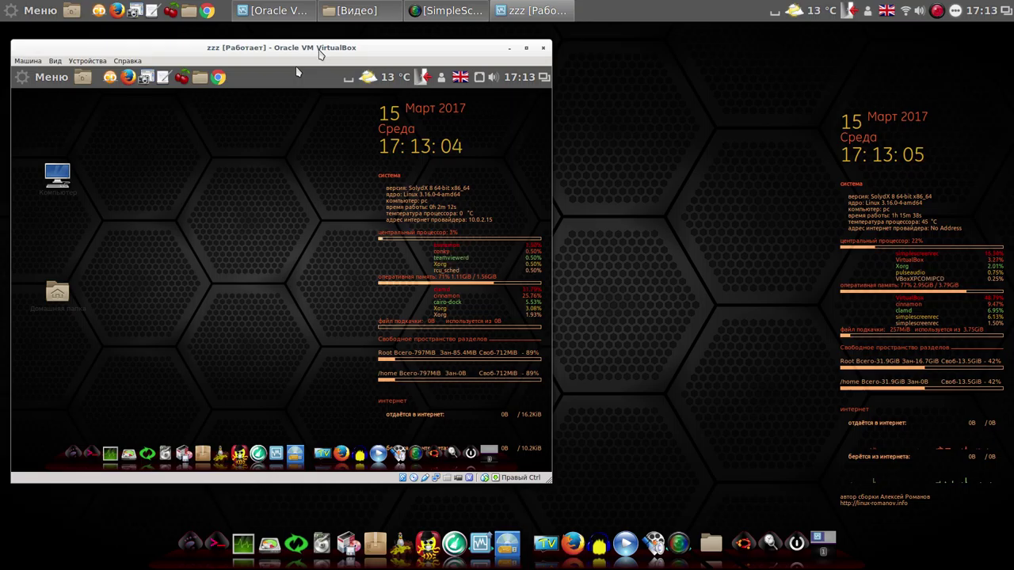
pyautogui.moveTo(535, 89)
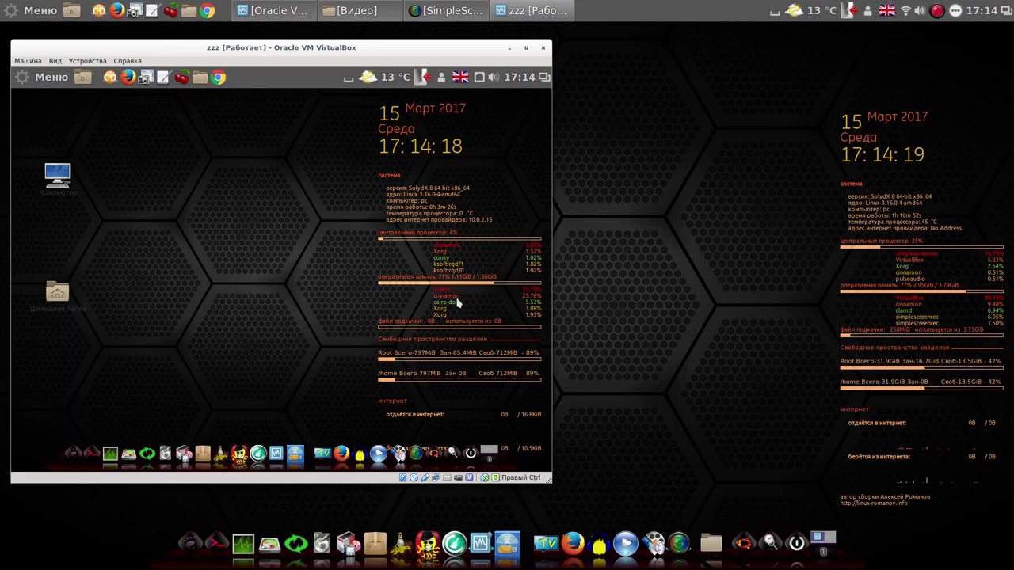
pyautogui.click(166, 451)
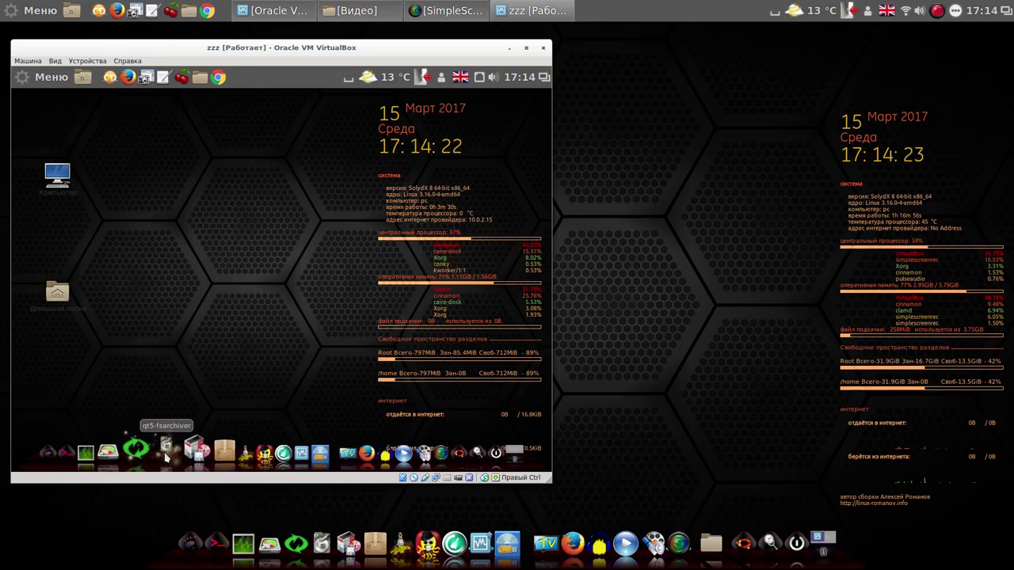